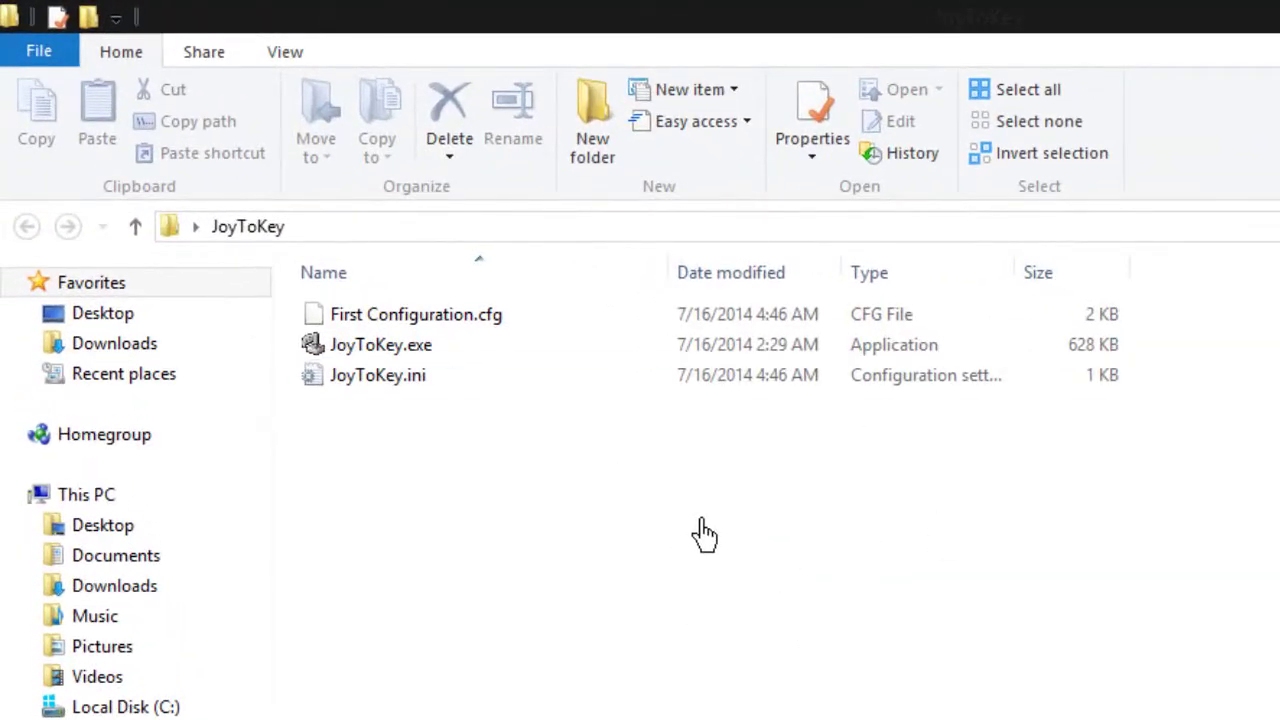
Launch JoyToKey and clear all Joystick 1 mappings.
double_click(450, 348)
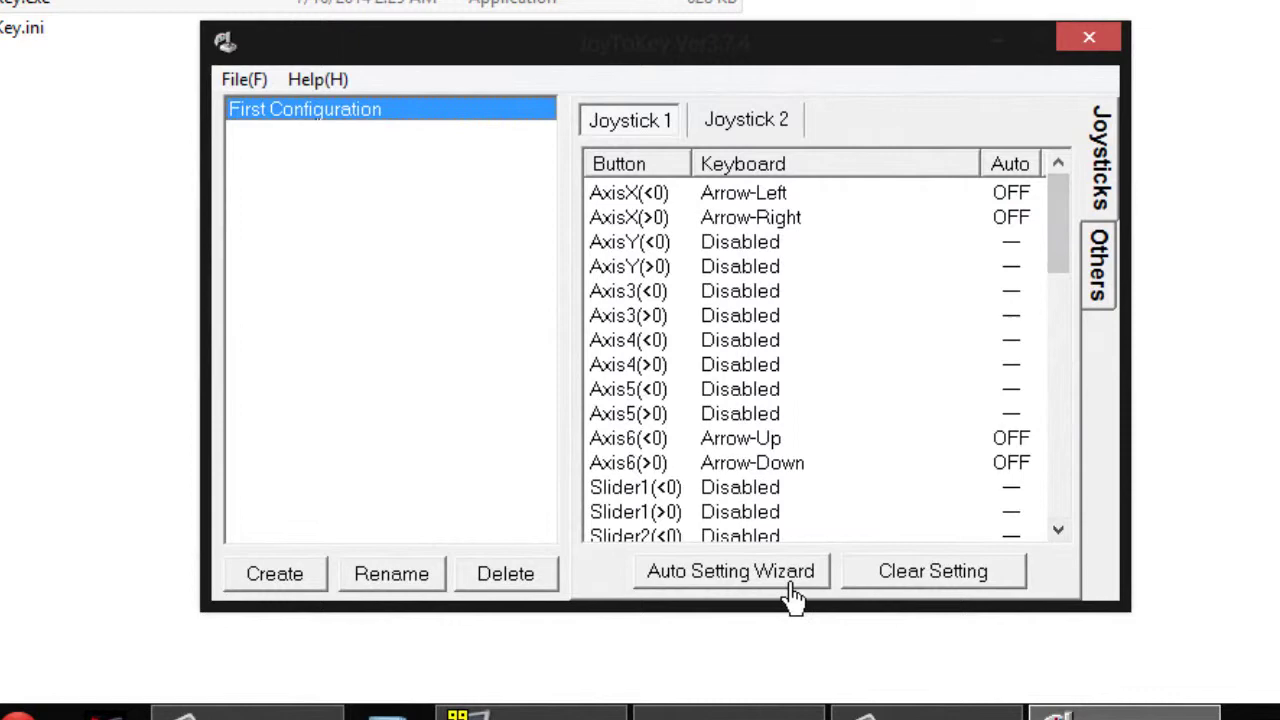
left_click(857, 572)
left_click(638, 302)
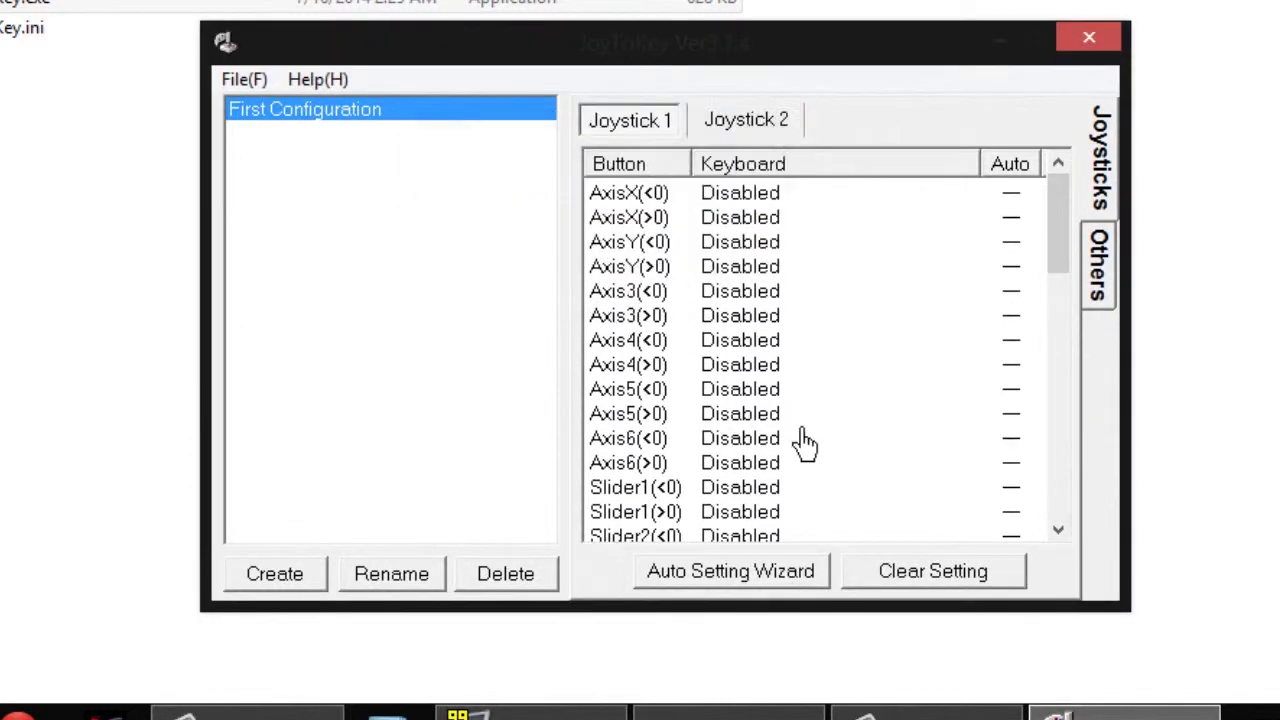
Turn off 'Use Axes other than X and Y' and return to the Joystick 1 list.
left_click(1118, 282)
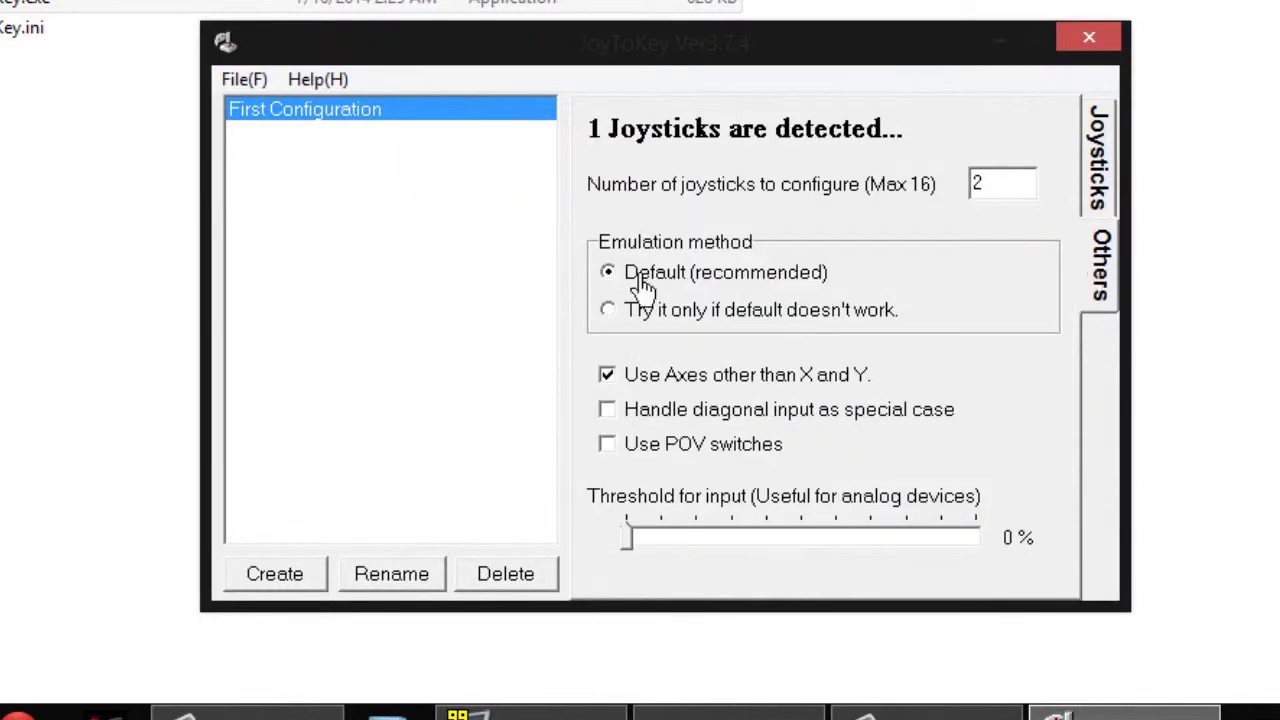
left_click(692, 380)
left_click(1080, 155)
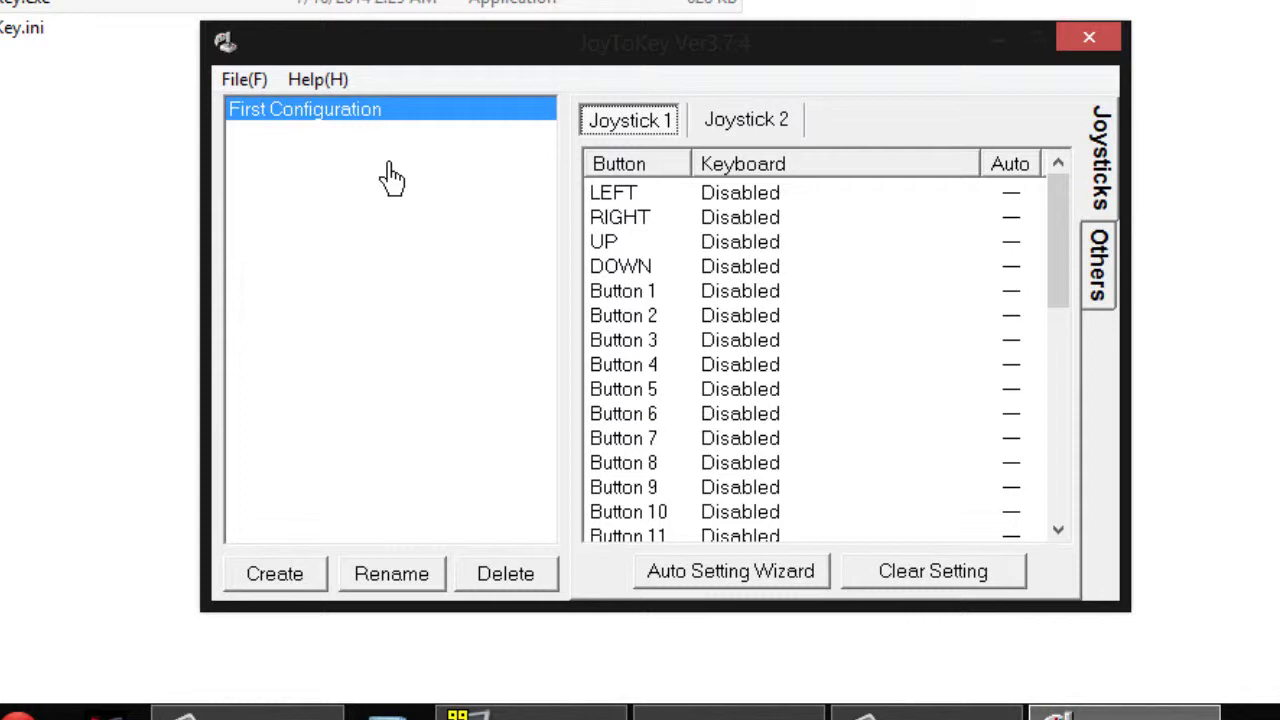
With the Auto Setting Wizard, assign Left Arrow to LEFT and Right Arrow to RIGHT.
left_click(712, 581)
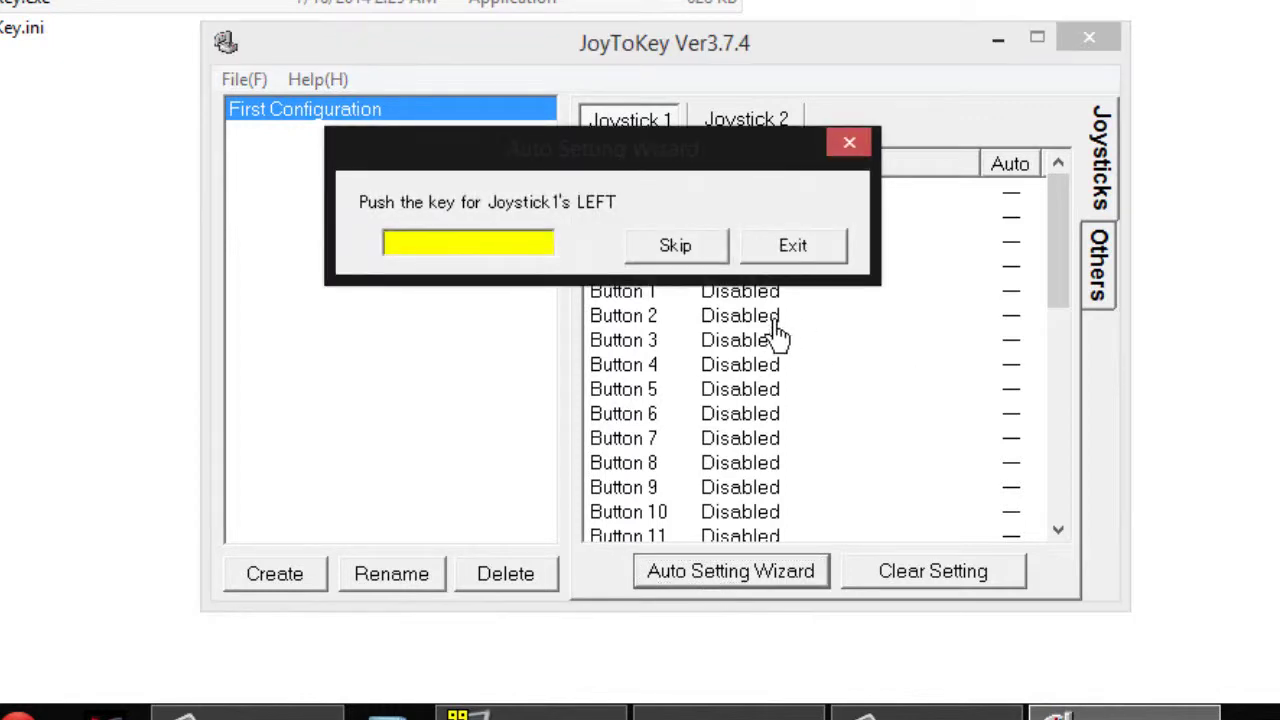
left_click_drag(712, 175, 1000, 447)
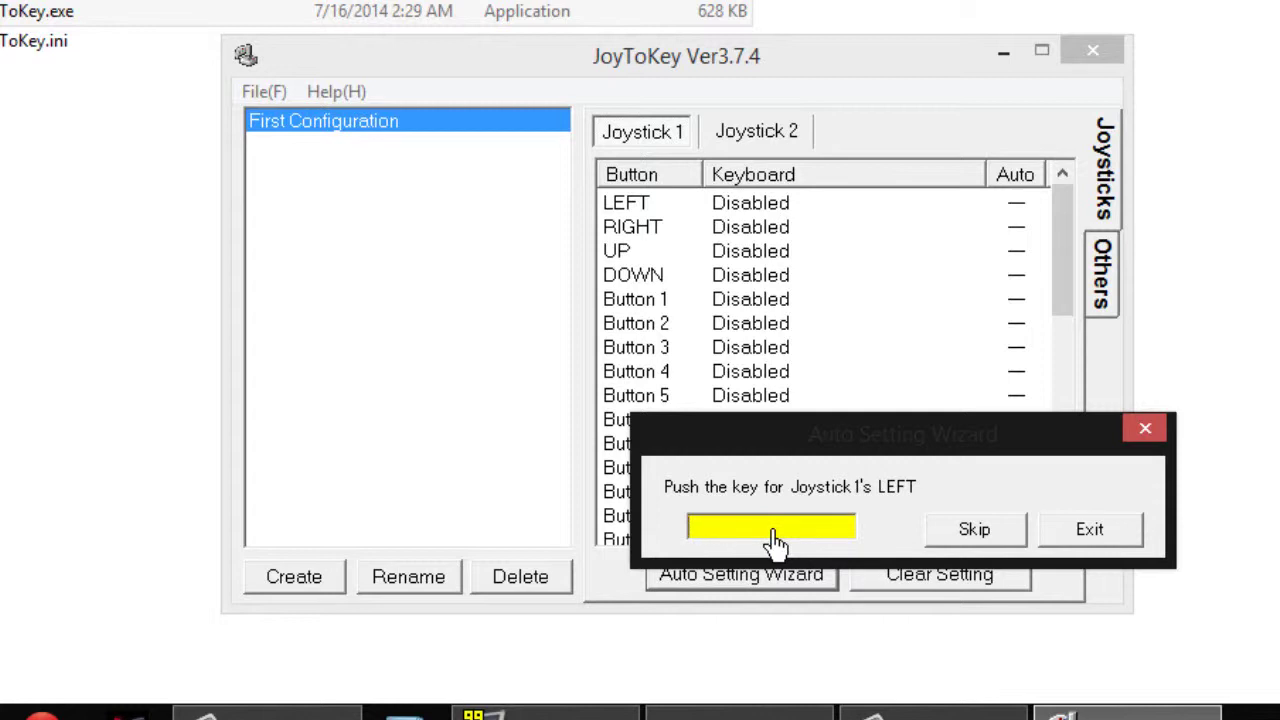
key("Left")
key("Right")
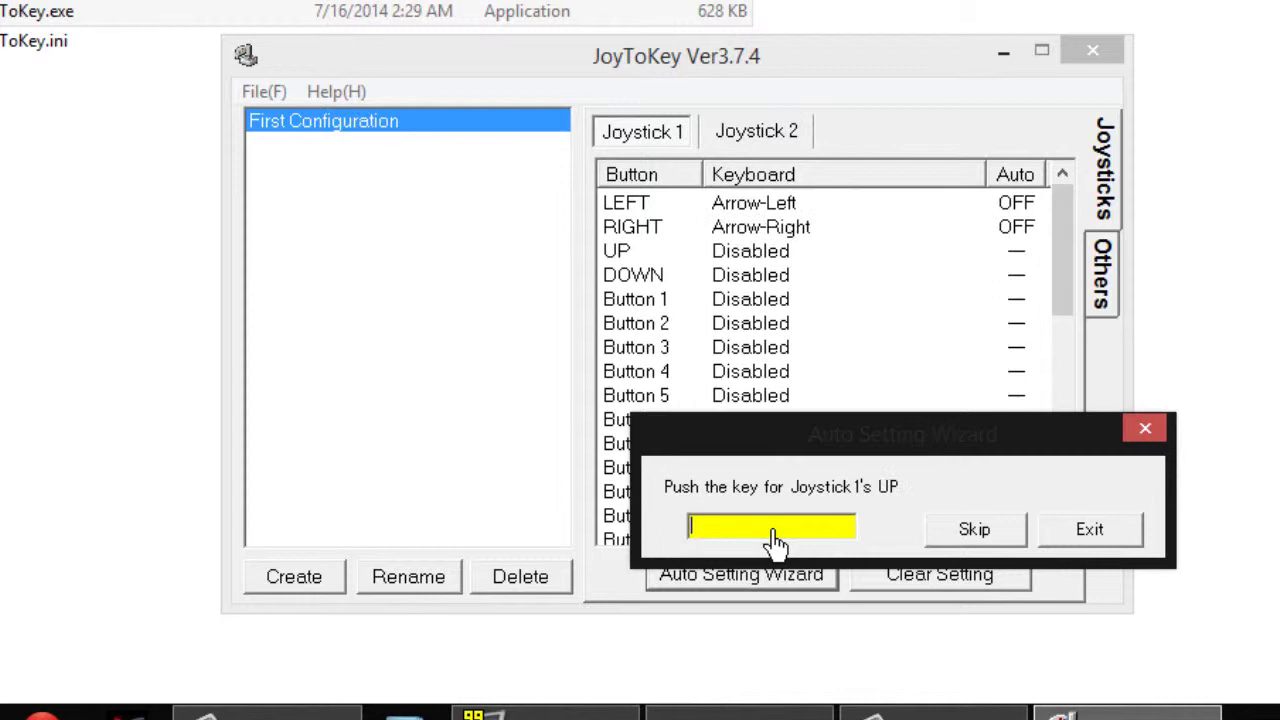
left_click(1118, 538)
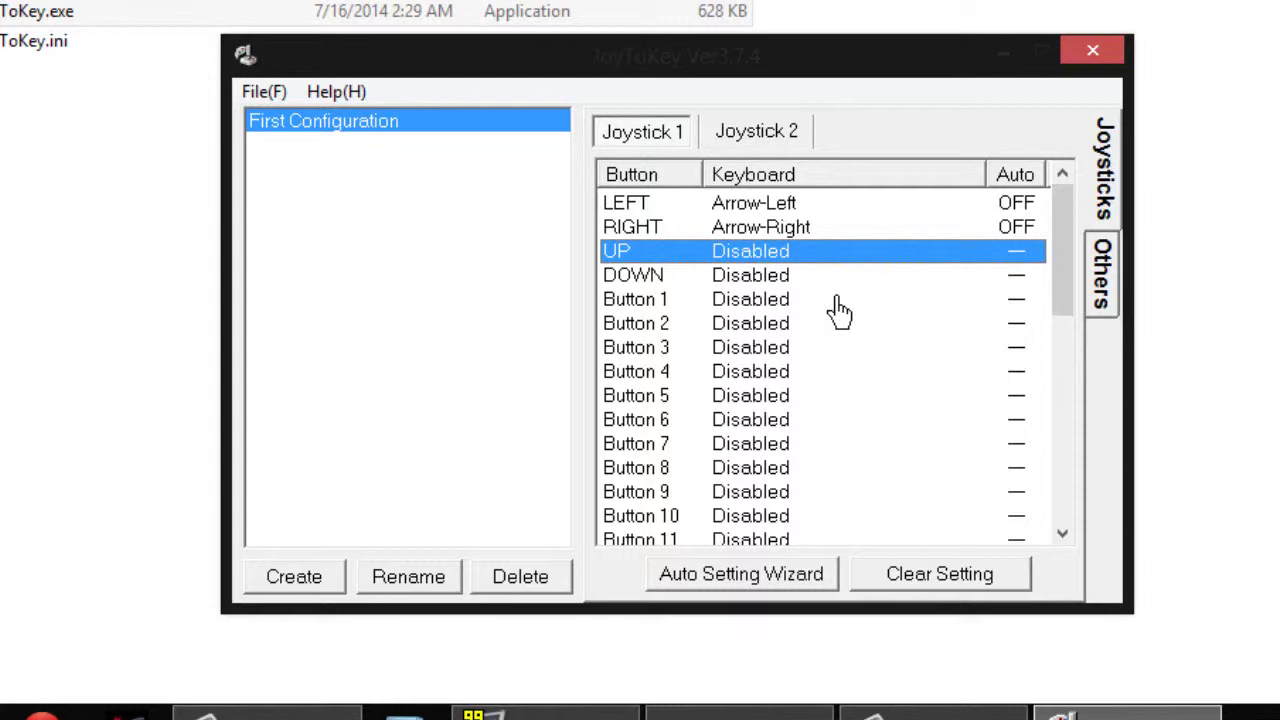
Turn on 'Use Axes other than X and Y' so Axis3–Axis6 and sliders appear.
left_click(1100, 280)
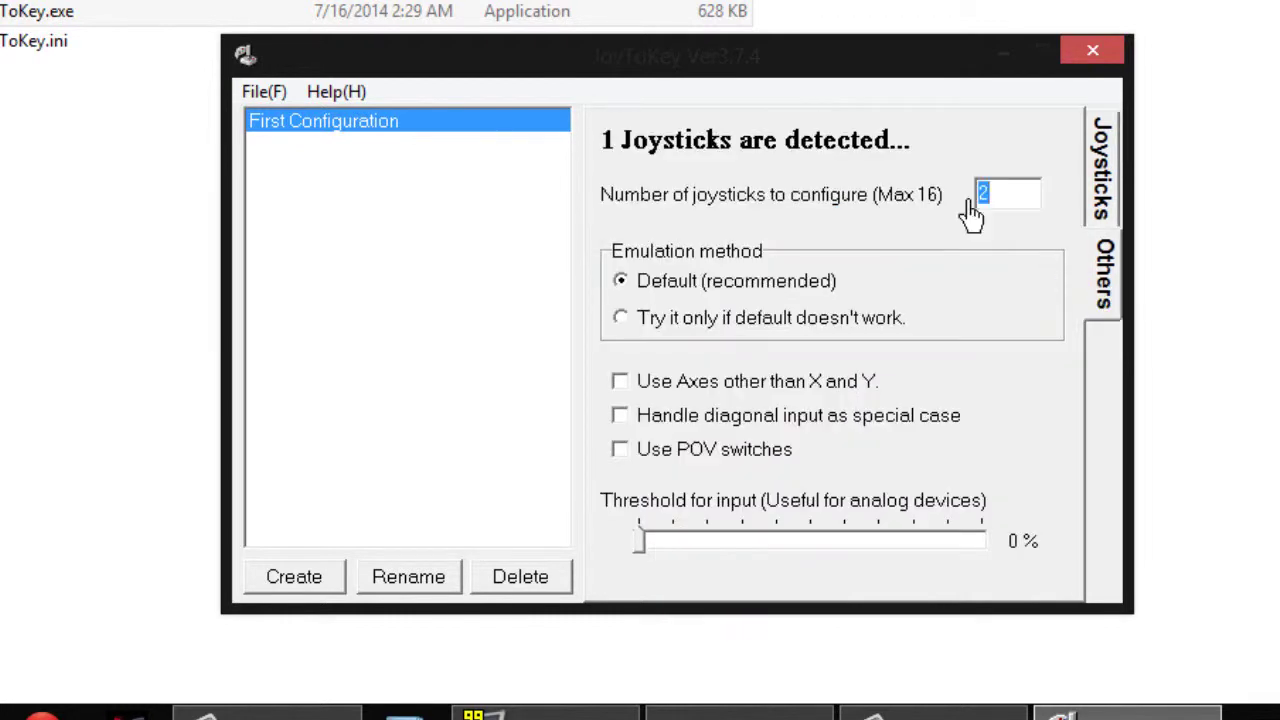
left_click(628, 390)
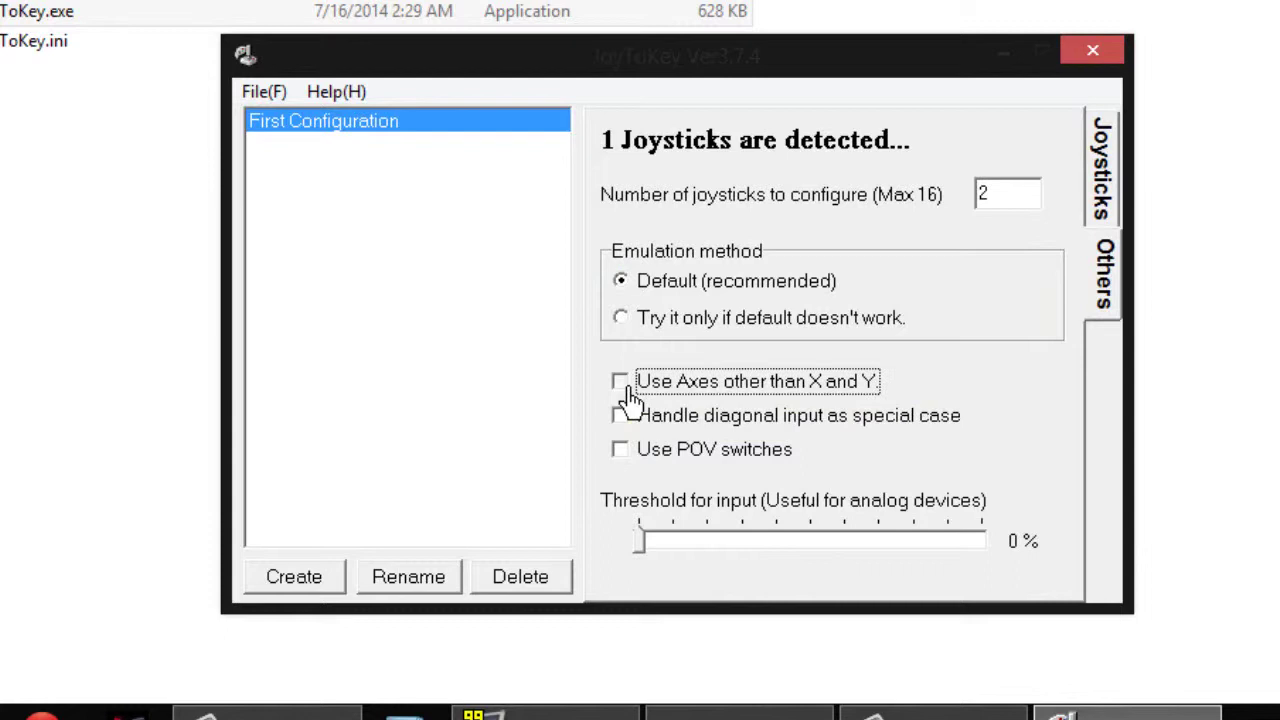
left_click(1105, 205)
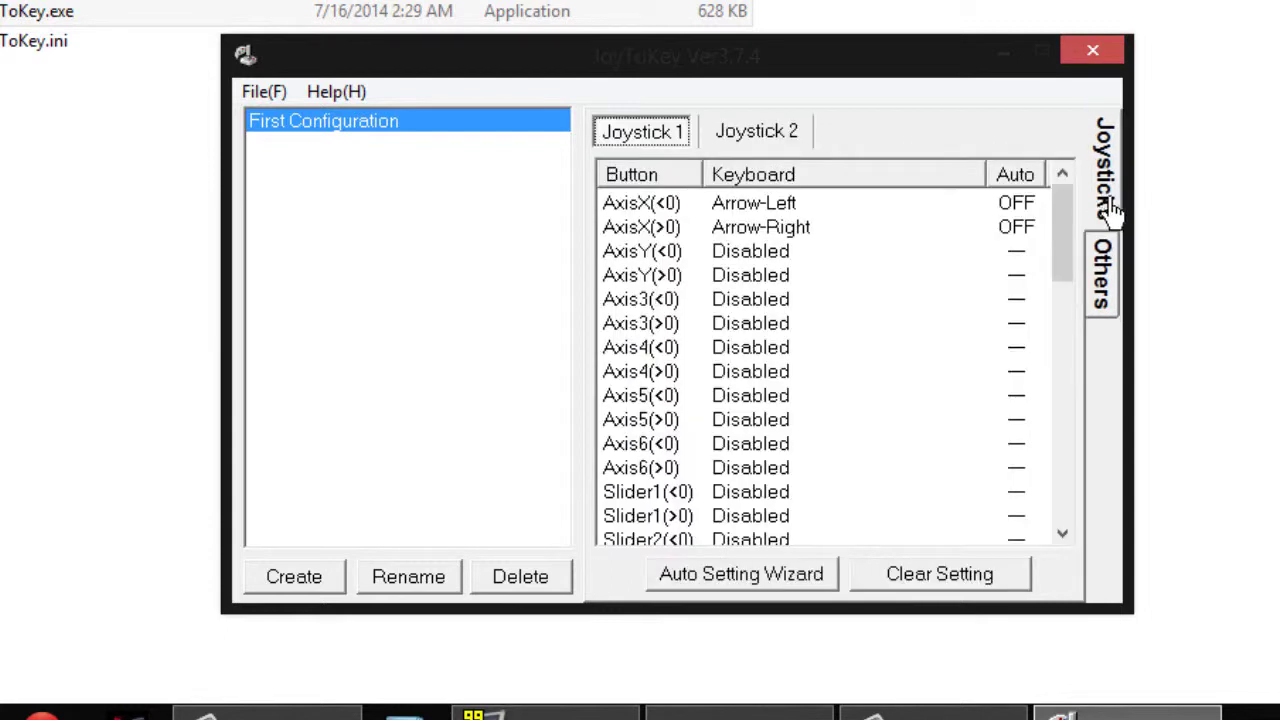
Select the Axis6(<0) row in the Joystick 1 mapping list.
left_click(714, 278)
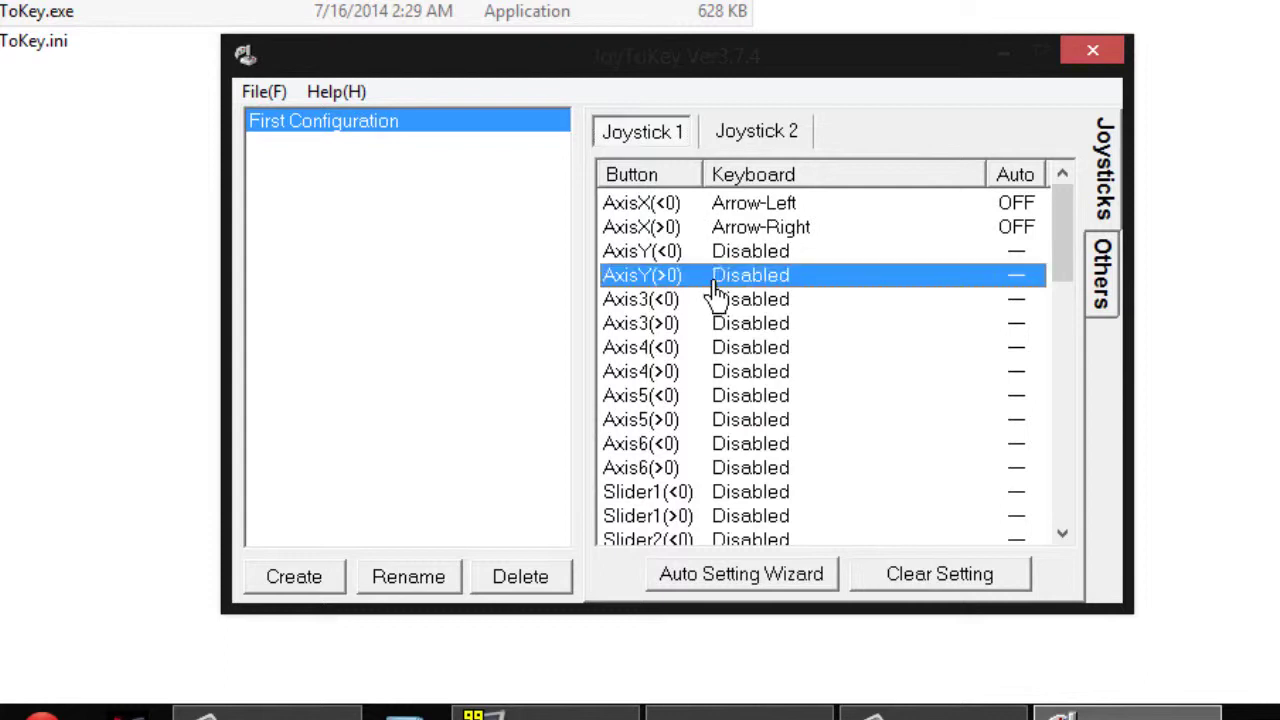
left_click(720, 261)
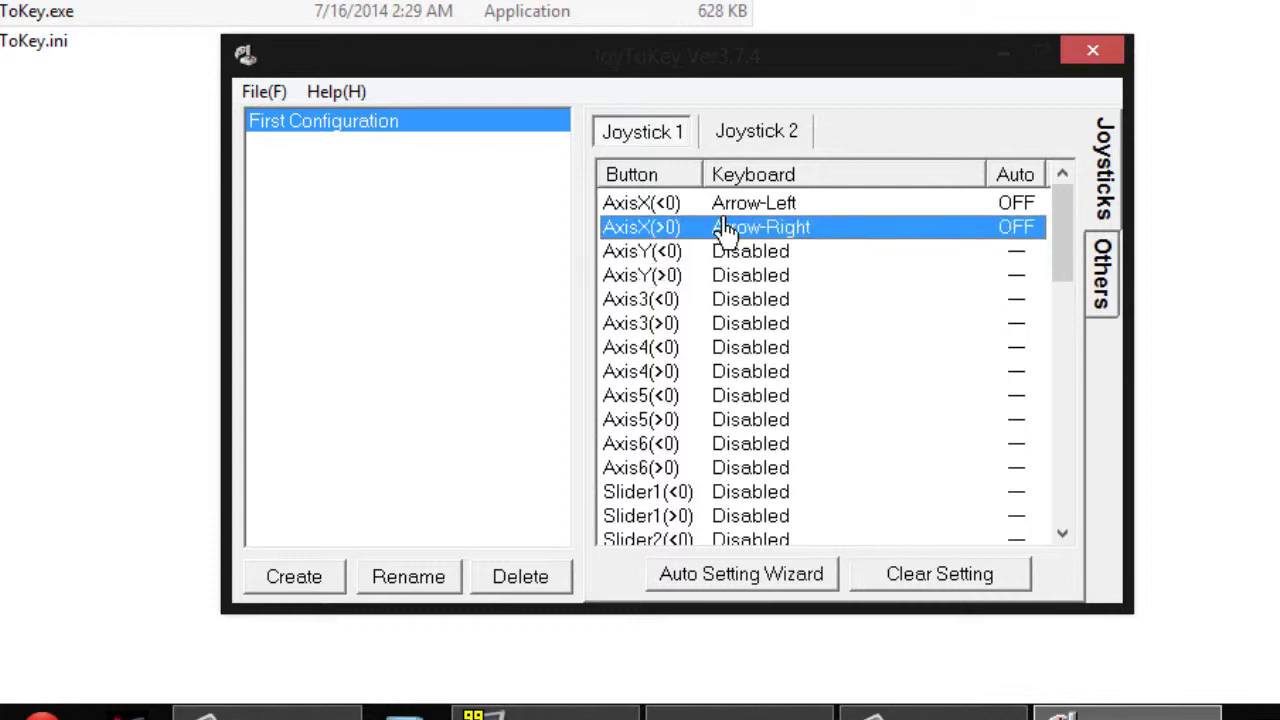
left_click(725, 210)
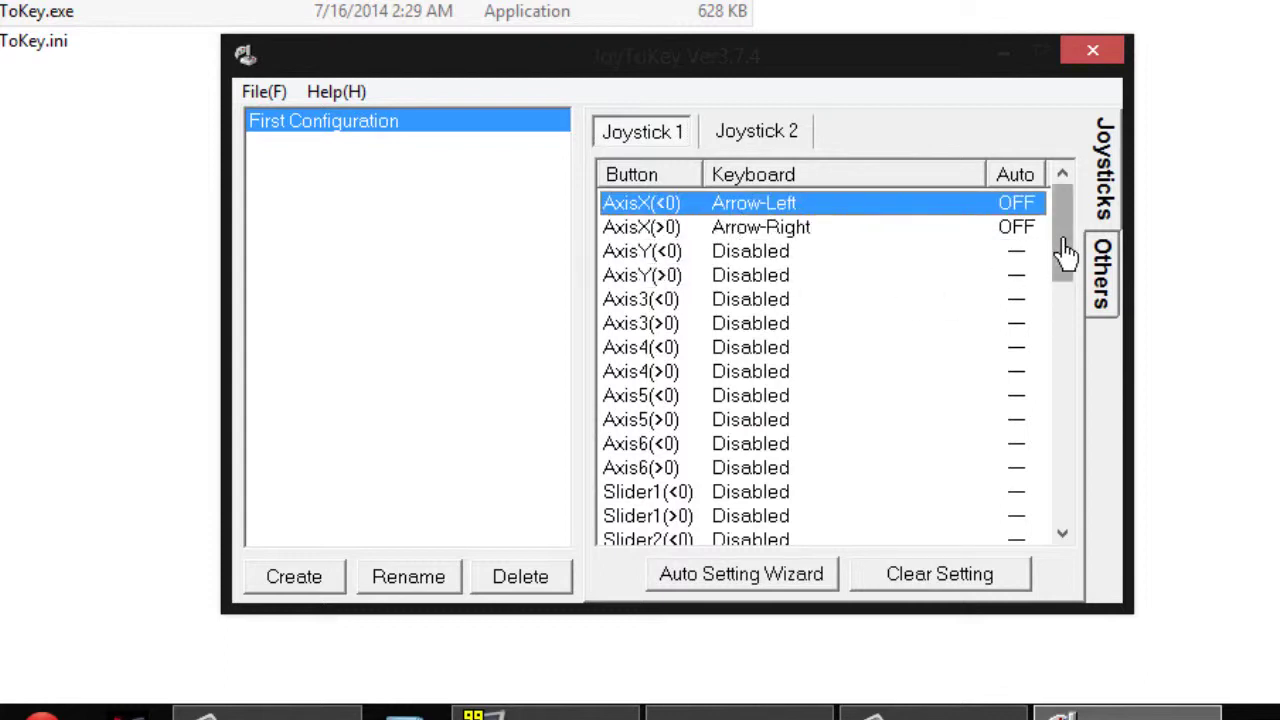
left_click_drag(1063, 251, 1065, 262)
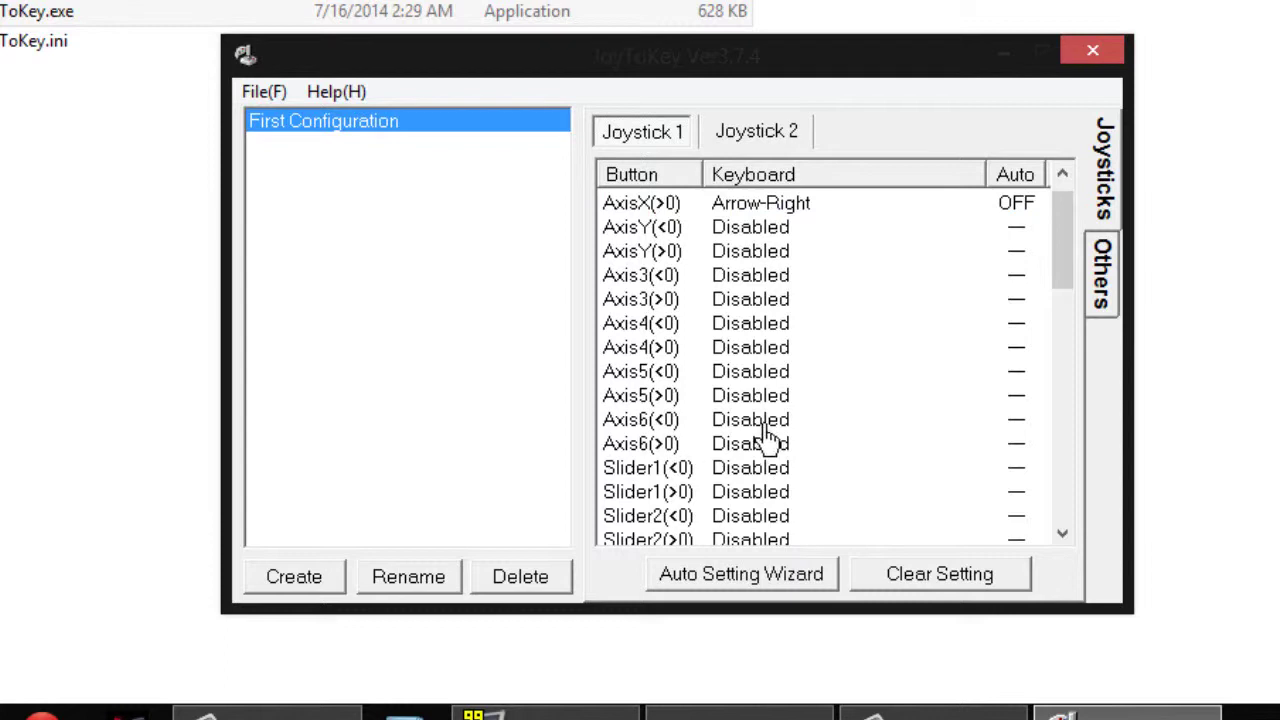
left_click(764, 424)
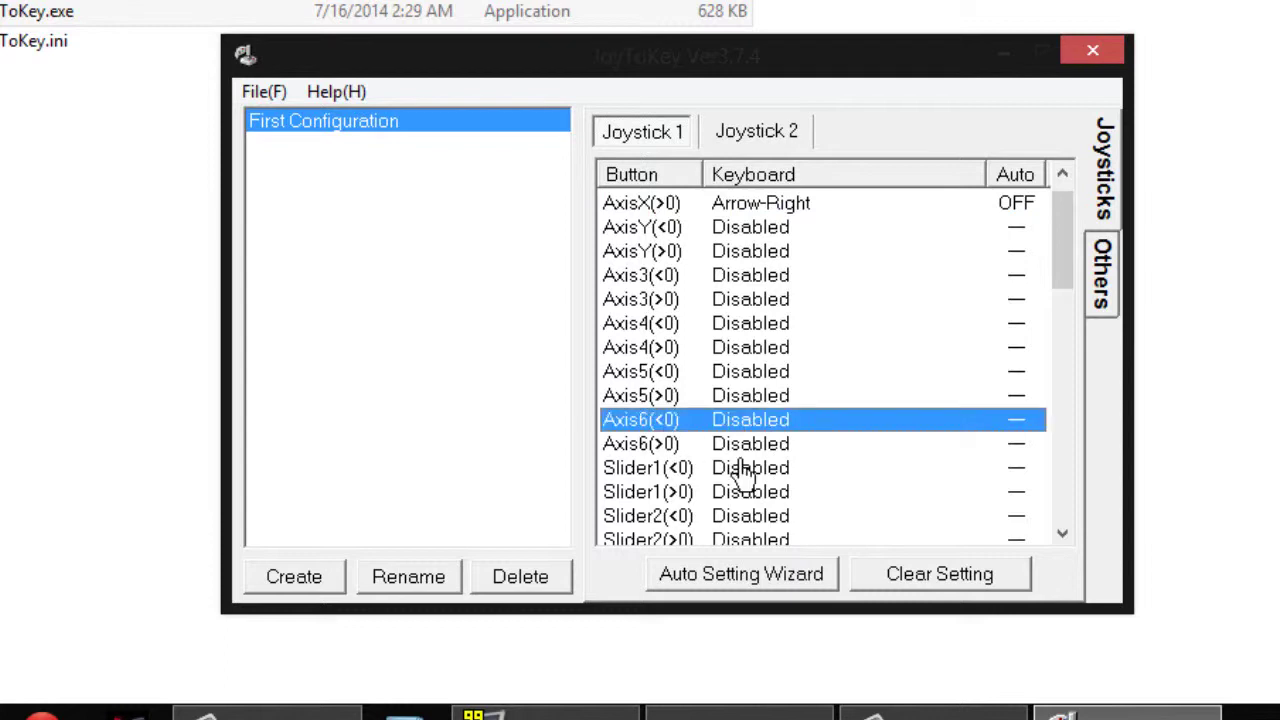
With the wizard, assign Up Arrow to Axis6(<0) and Down Arrow to Axis6(>0).
left_click(770, 590)
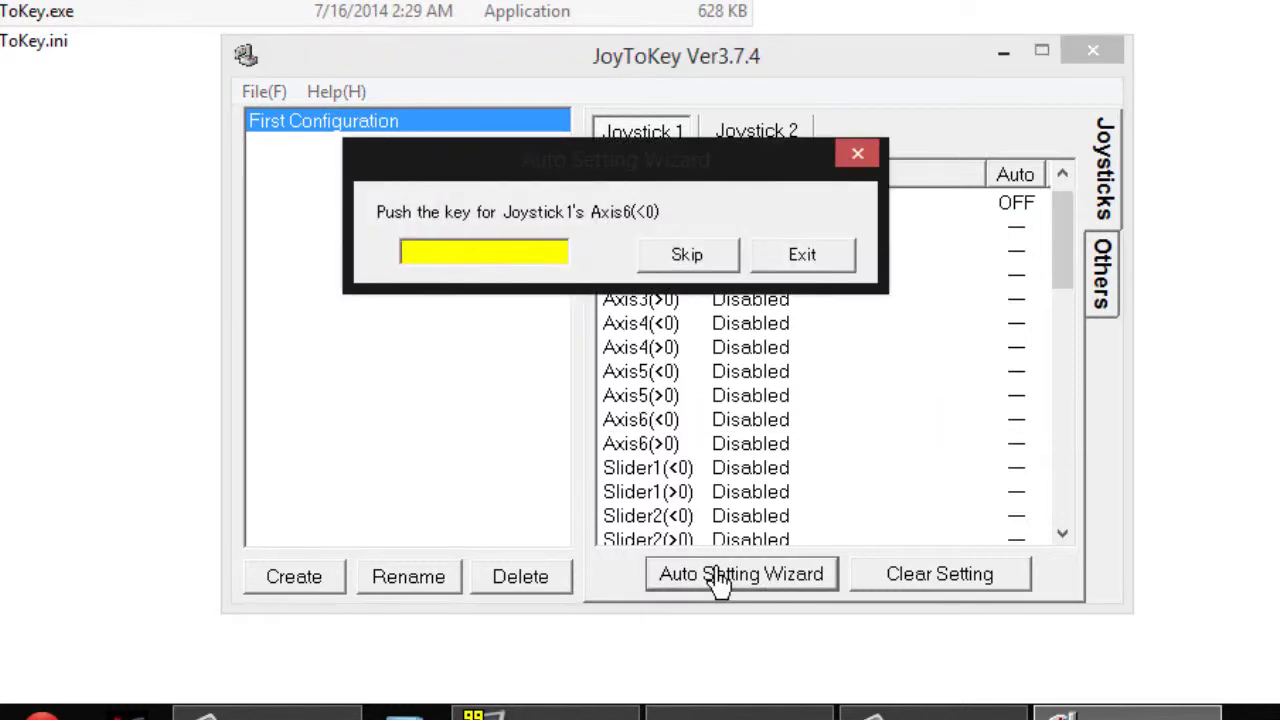
key("Up")
key("Down")
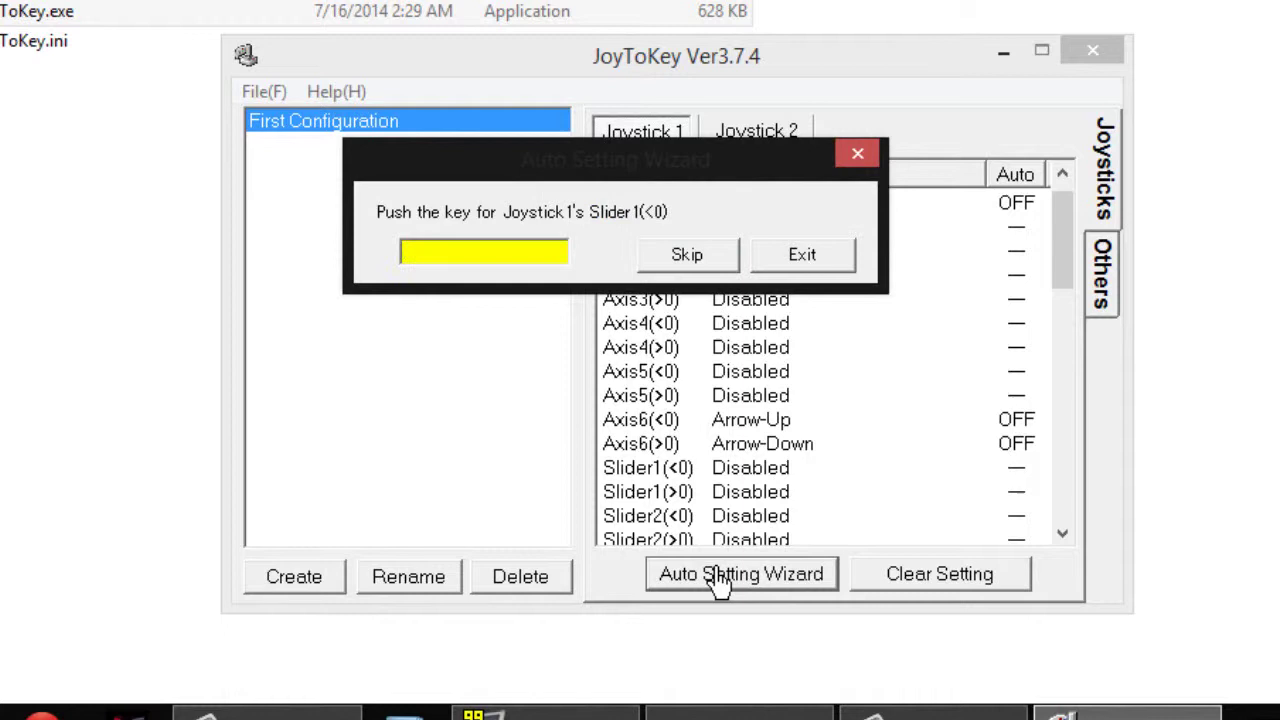
left_click(840, 260)
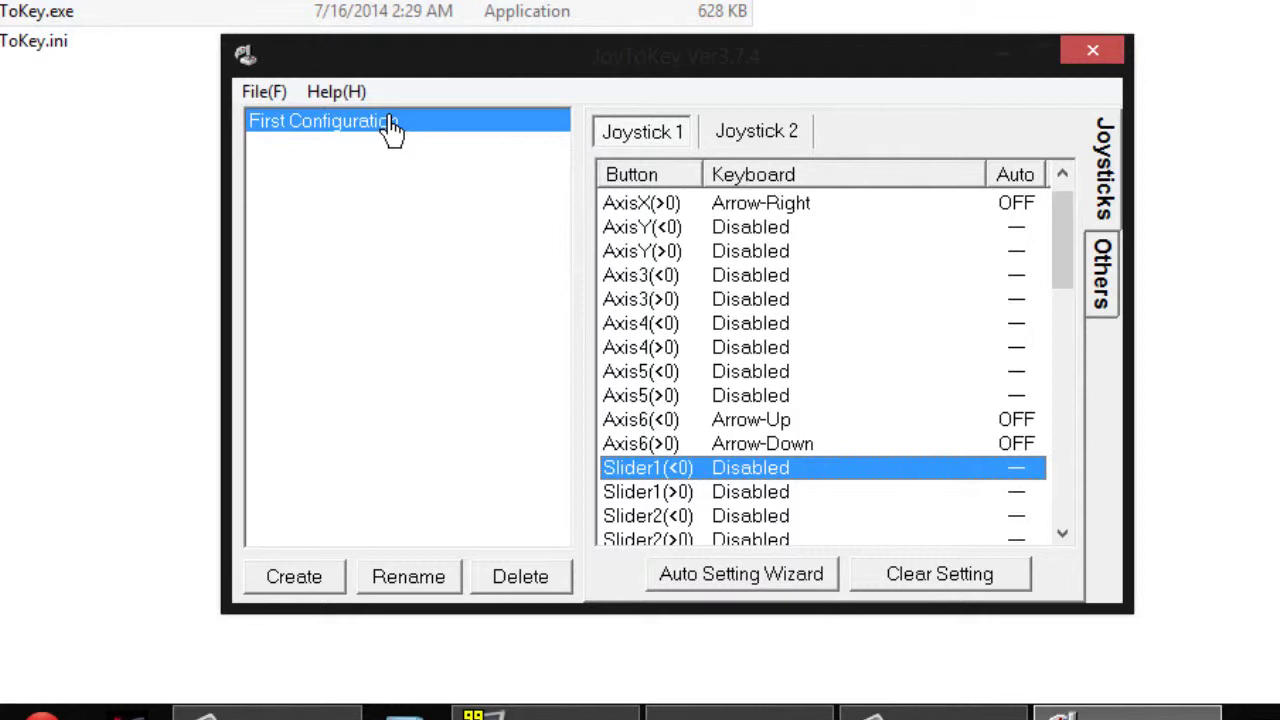
left_click_drag(1077, 240, 1068, 210)
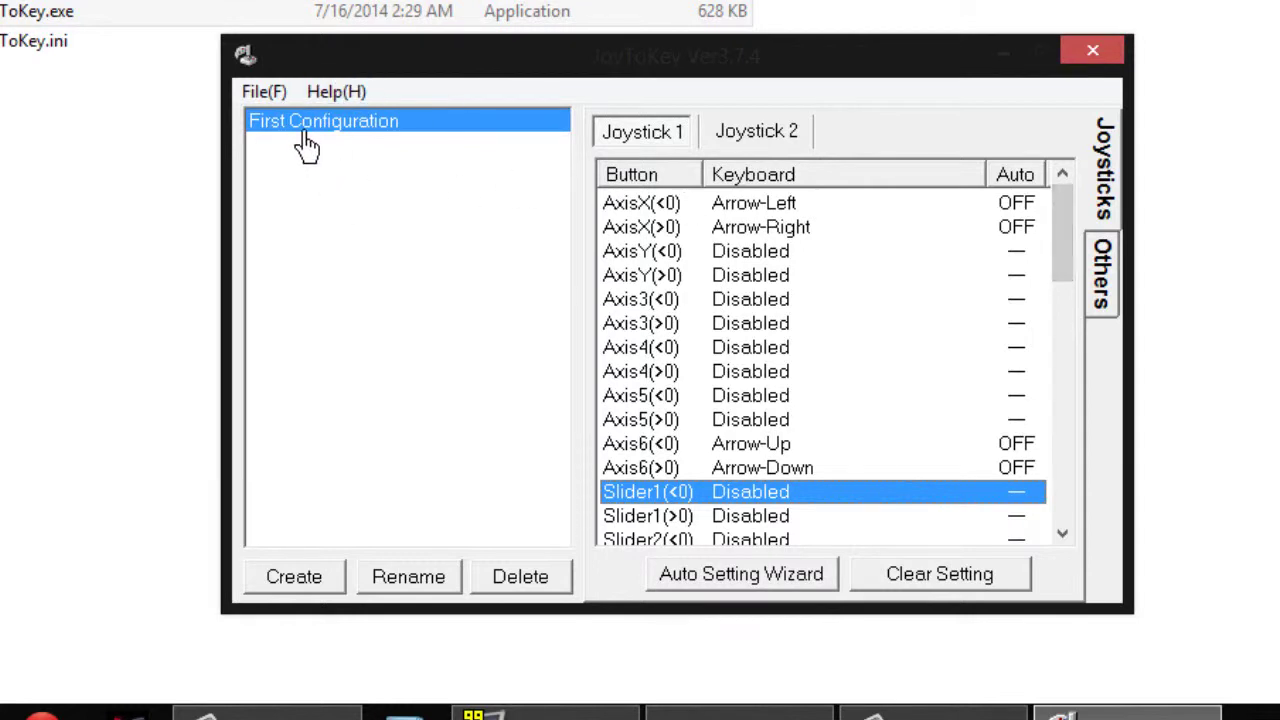
Rename the configuration file to 'NFS World'.
left_click(264, 91)
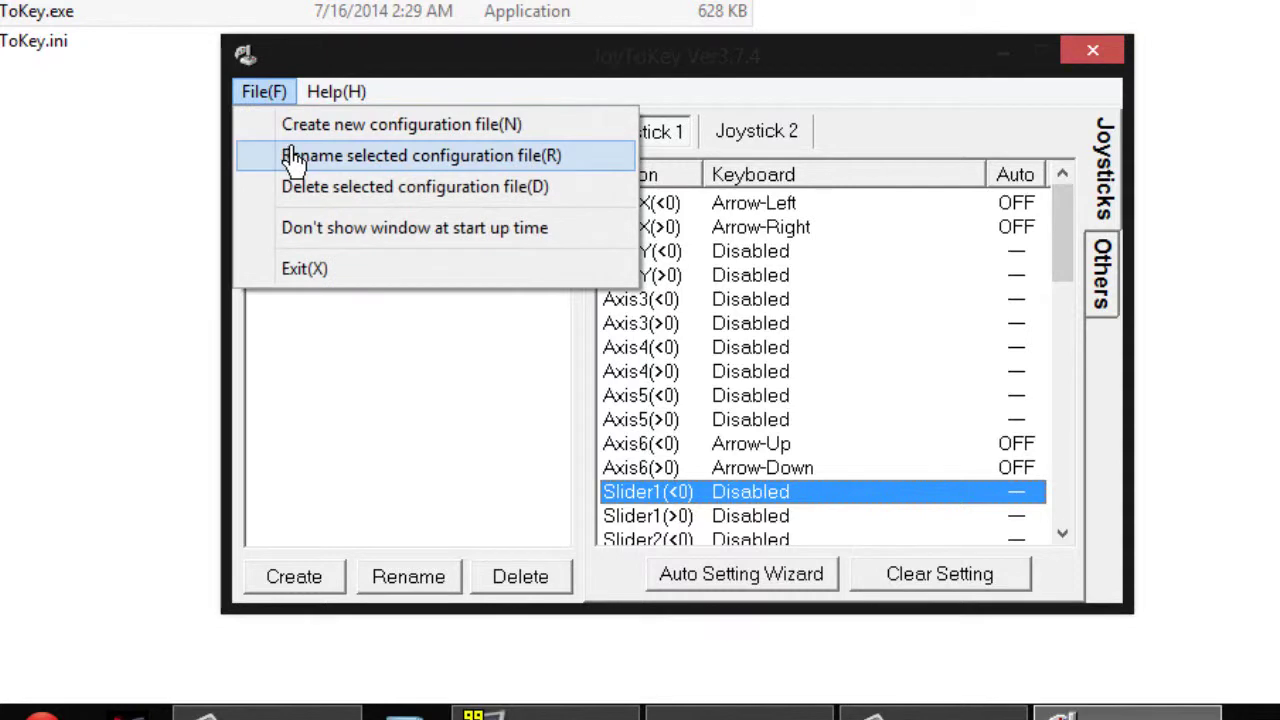
left_click(292, 157)
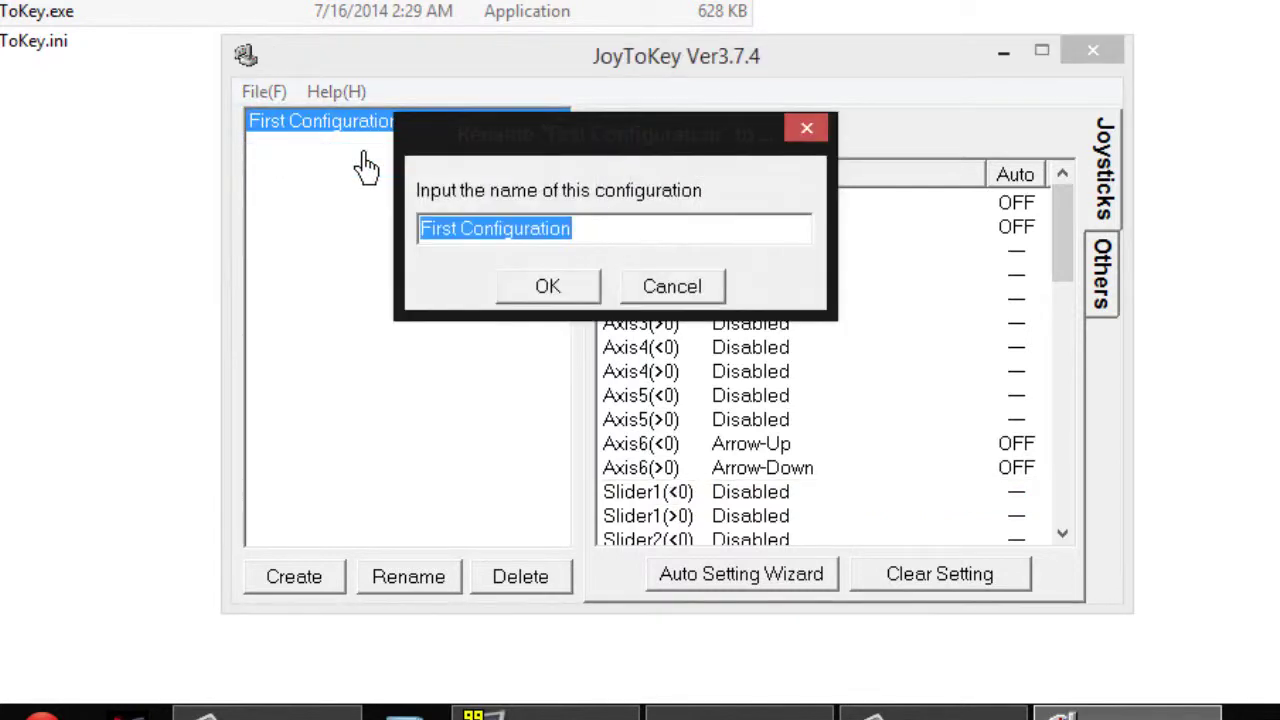
type("NFS World")
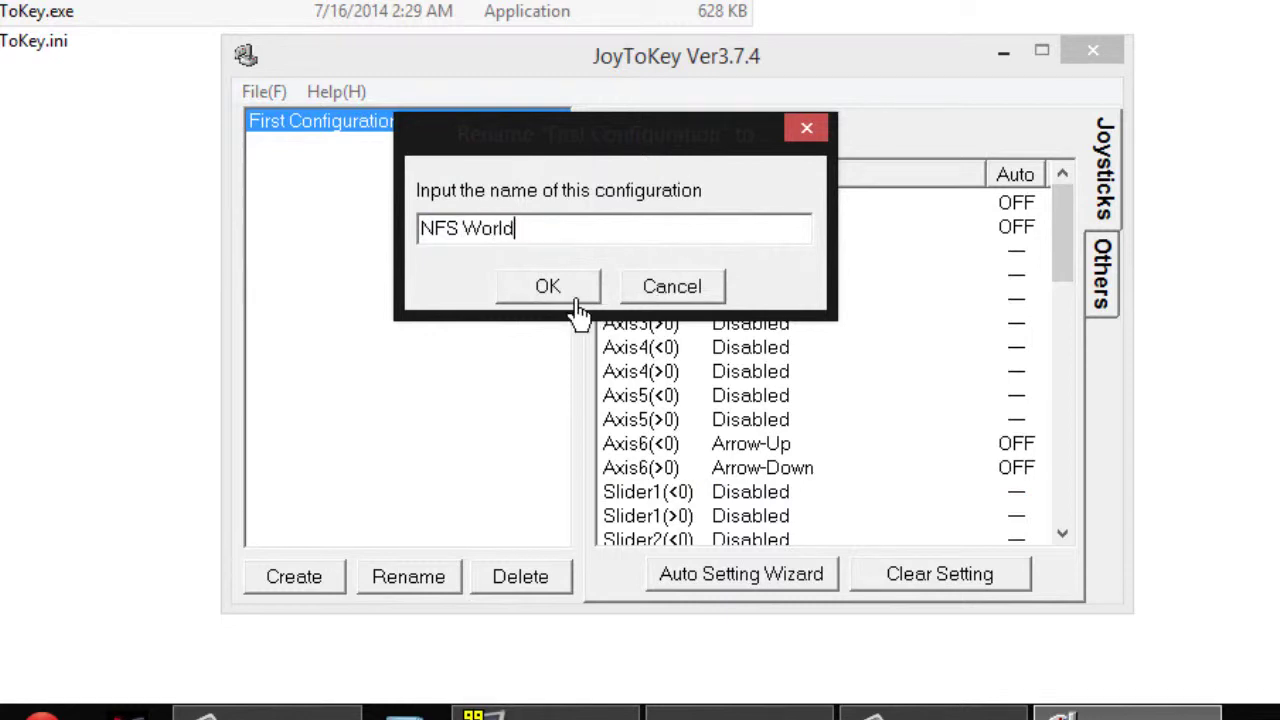
left_click(570, 295)
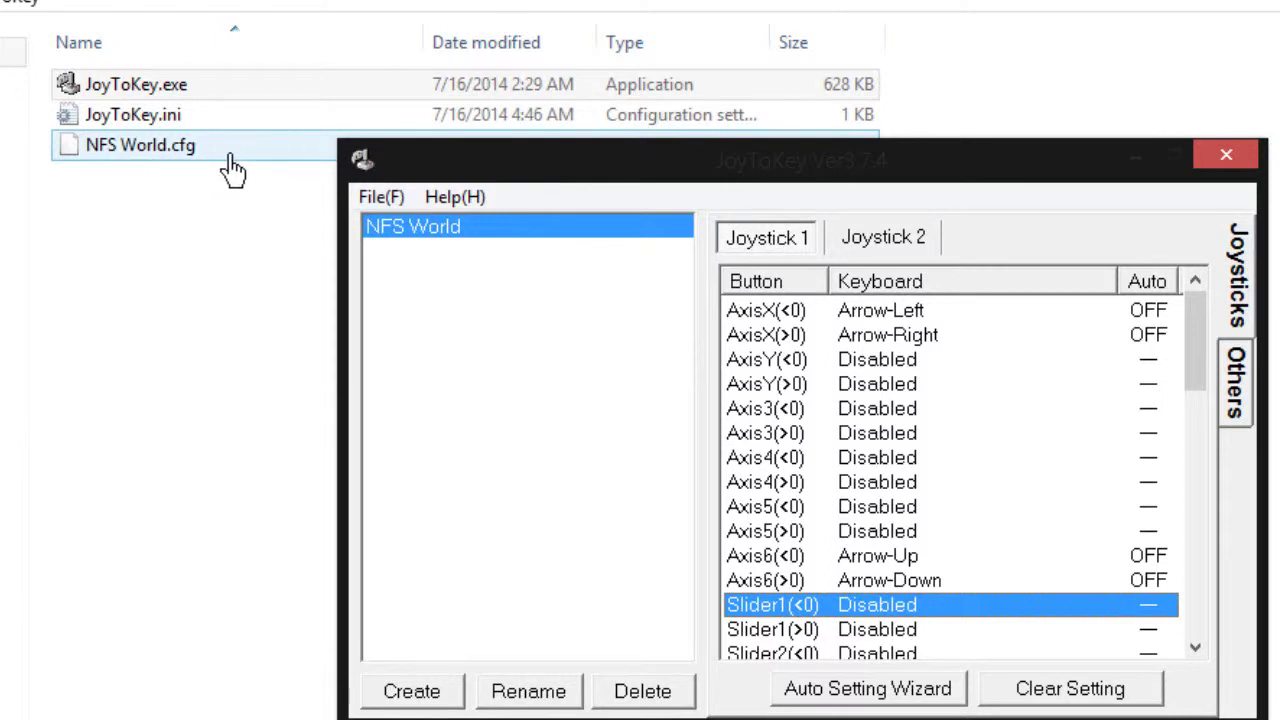
Deselect the mapping row and minimize JoyToKey to the system tray.
mouse_move(1196, 380)
left_mouse_down()
mouse_move(1211, 606)
mouse_move(1200, 315)
left_mouse_up()
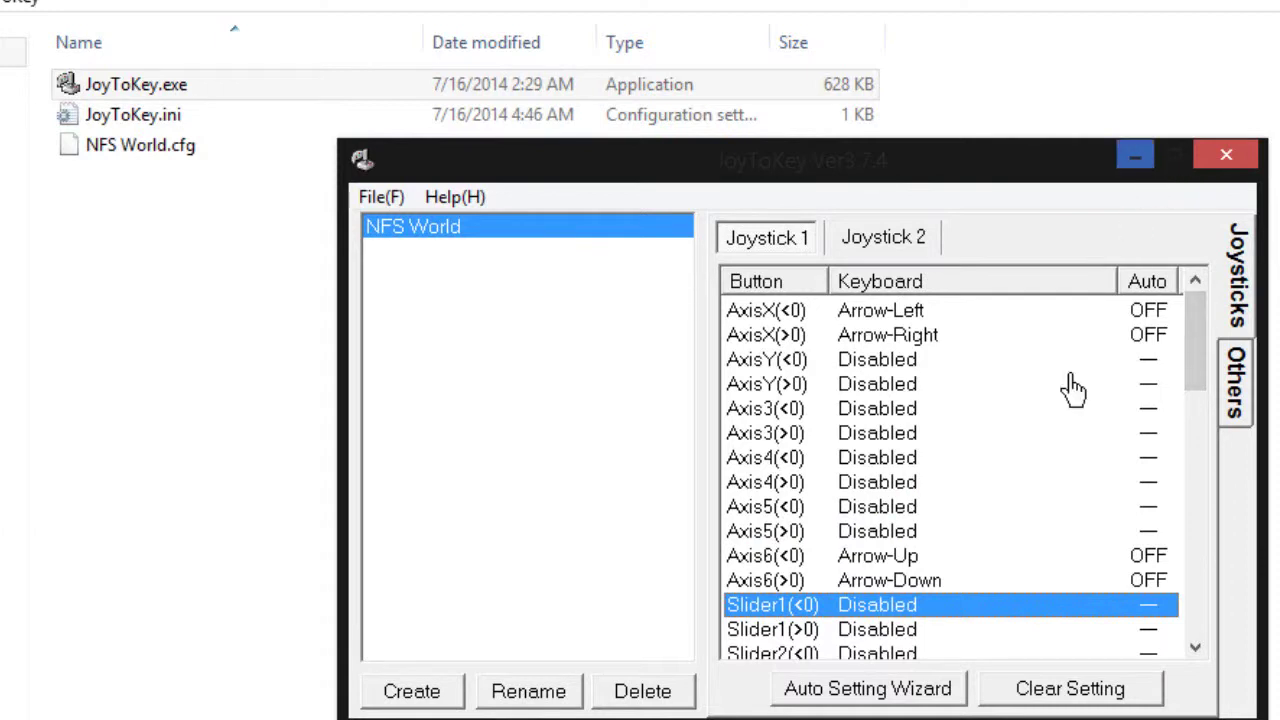
left_click(556, 232)
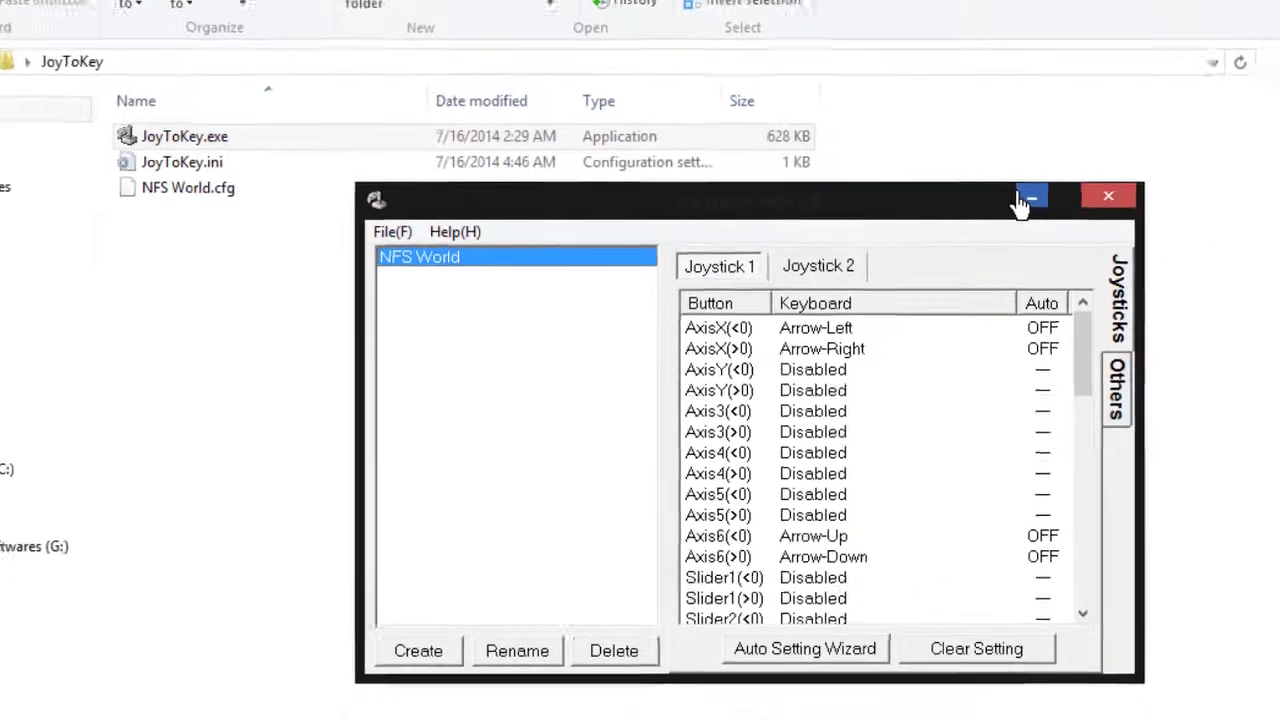
left_click(1135, 155)
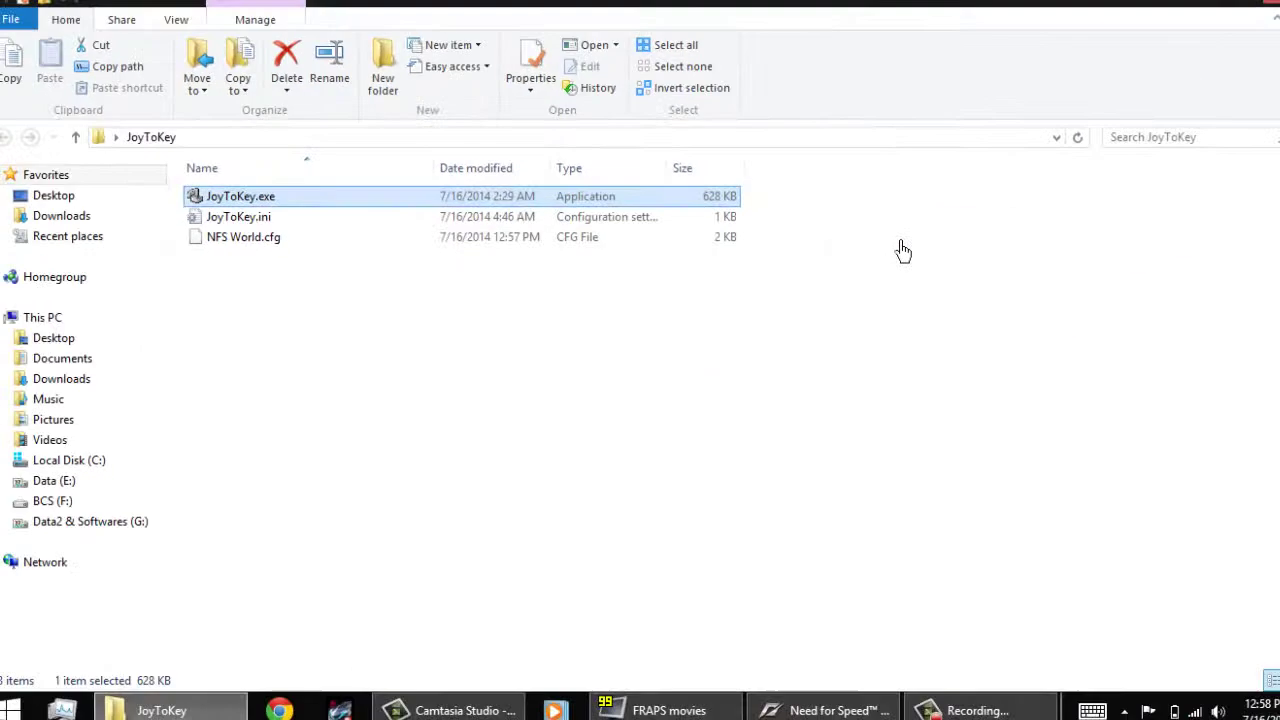
left_click(1103, 699)
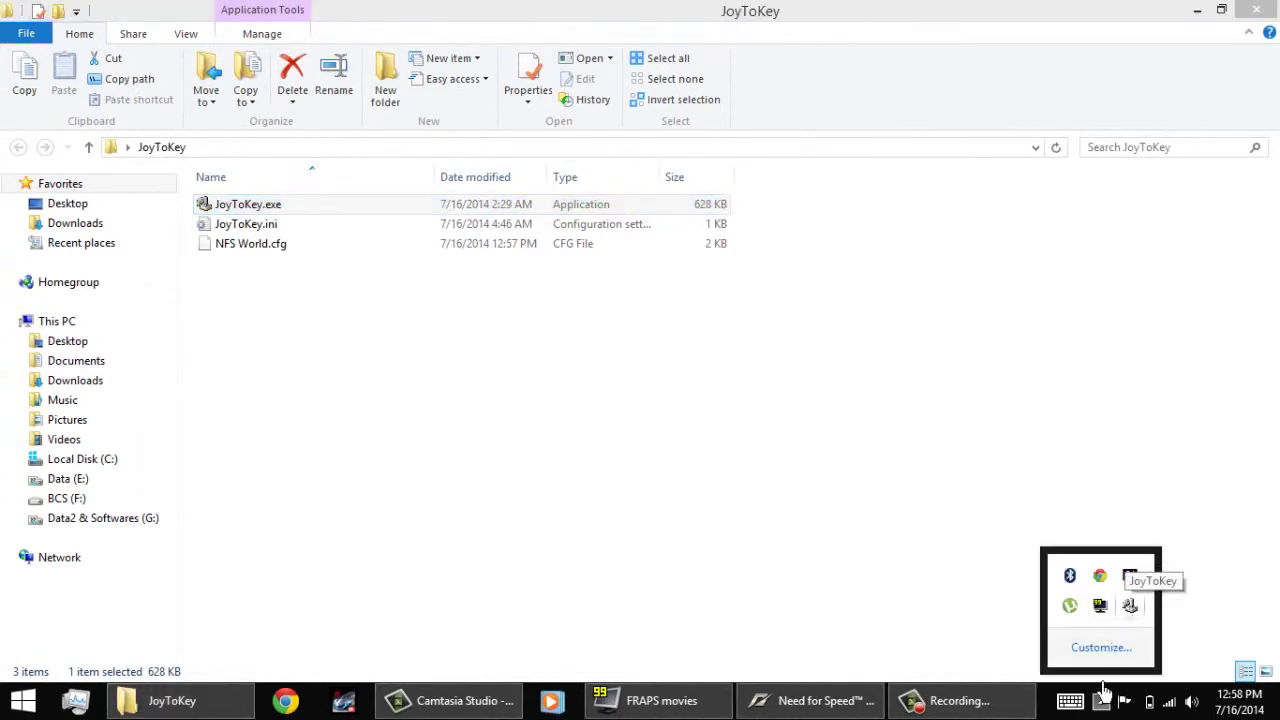
Minimize the JoyToKey folder window to reveal the Need for Speed World shortcut.
left_click(1193, 14)
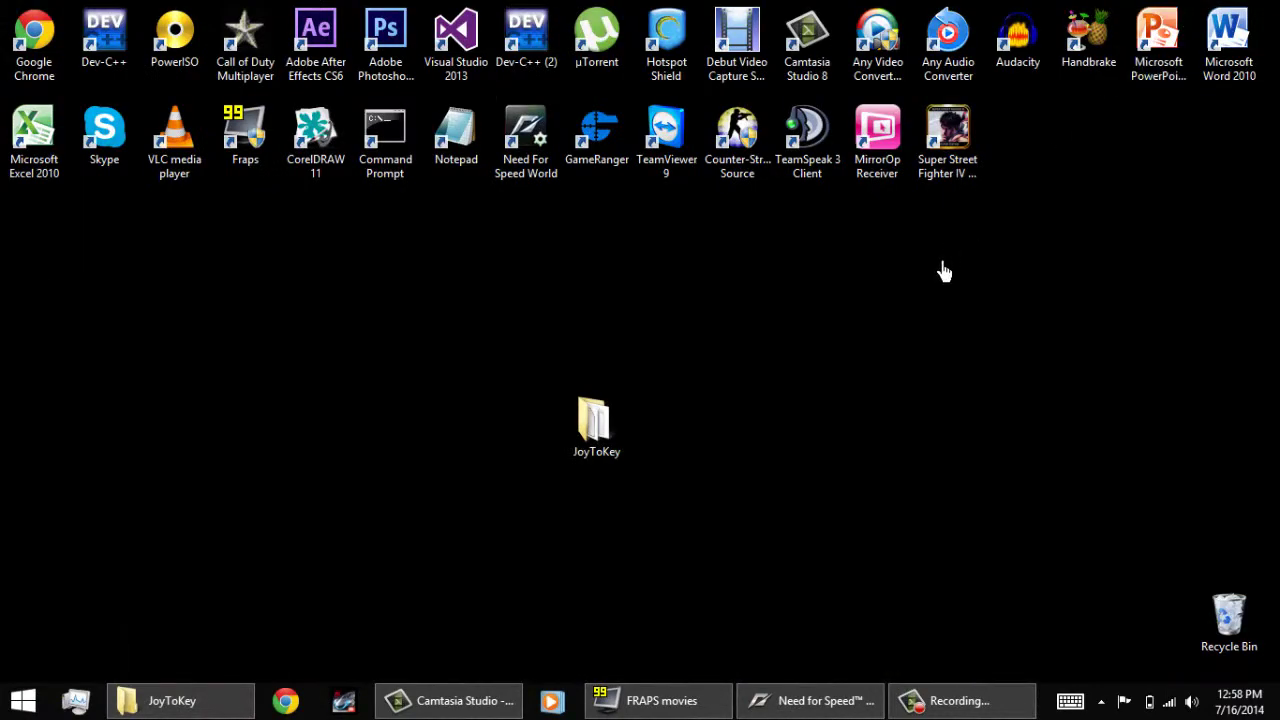